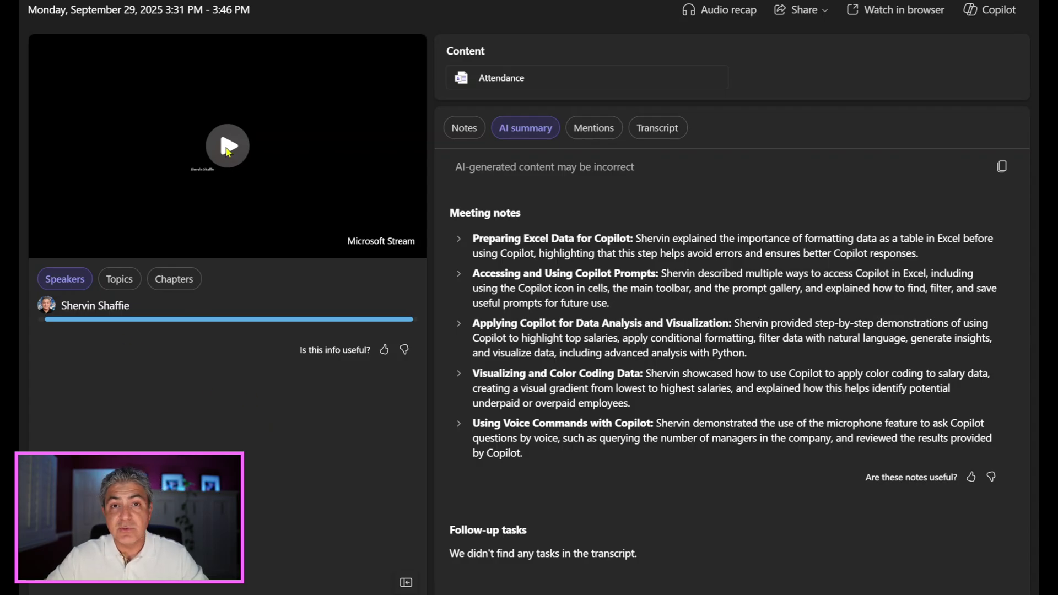
Step: Play the meeting recording, view its transcript, and go to the Audio recap page
click(228, 150)
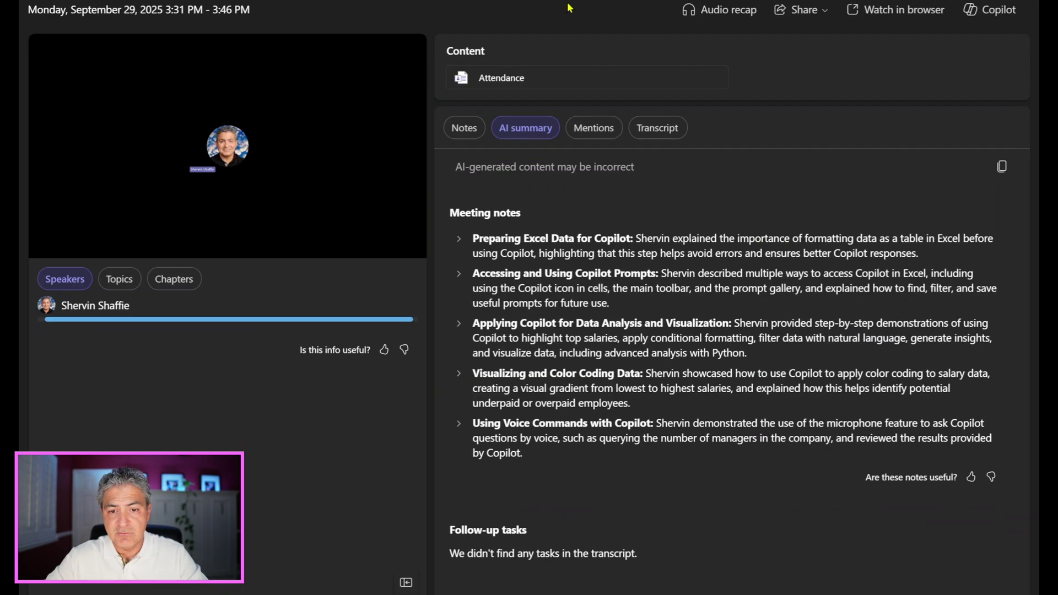
click(653, 132)
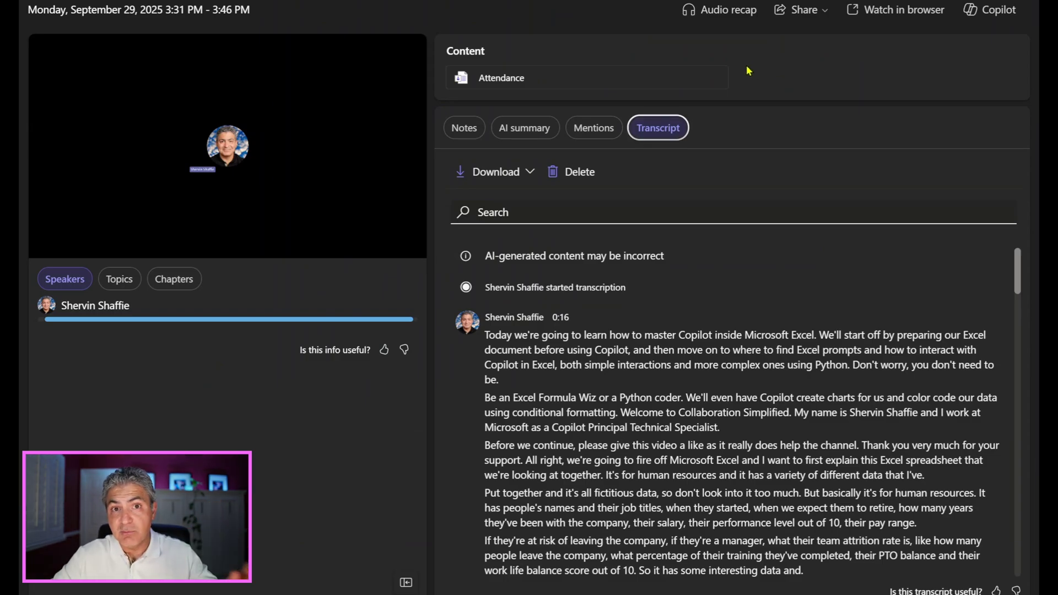
click(717, 20)
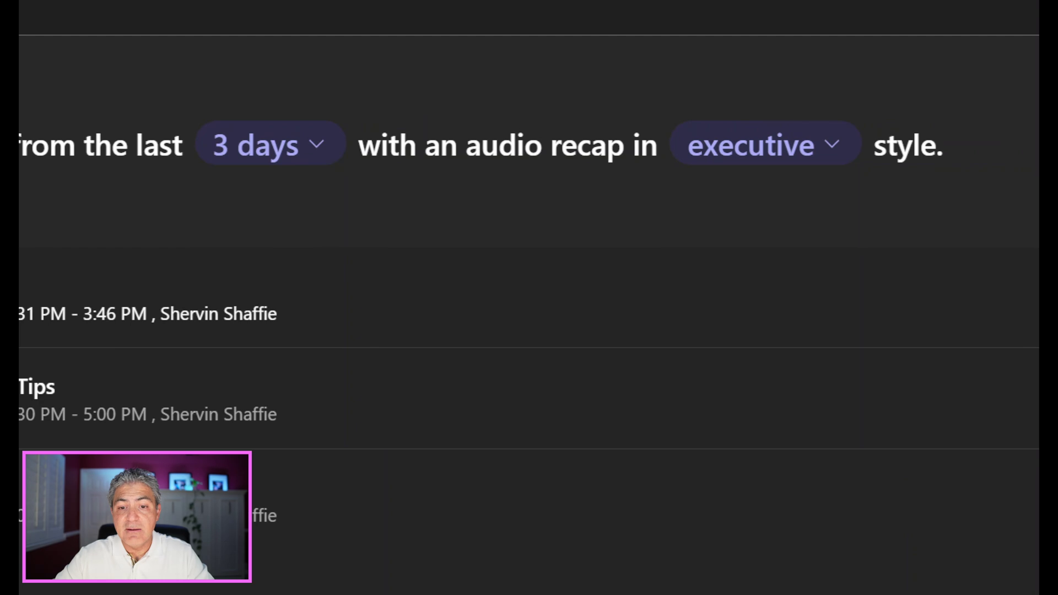
Step: Try the 24-hour meeting range, return to 3 days, and bring up the recap style list
drag(690, 185, 804, 184)
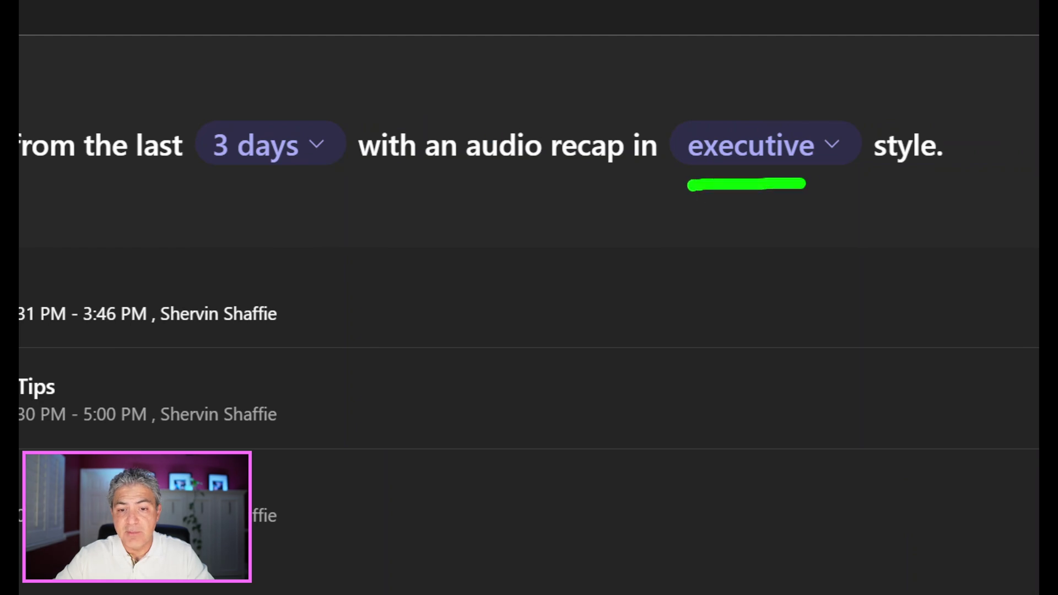
drag(191, 180, 320, 176)
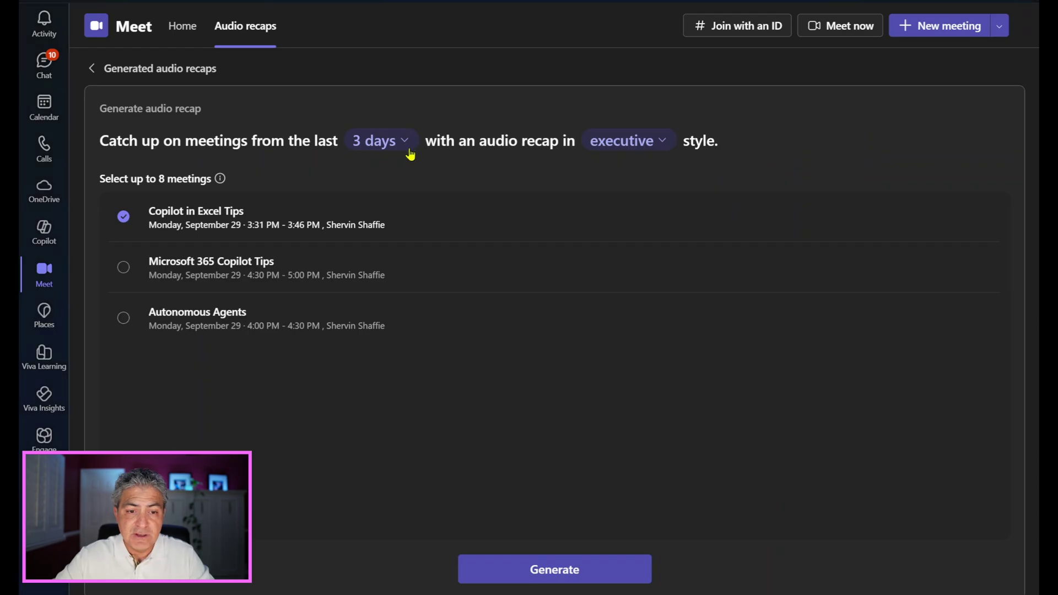
click(405, 144)
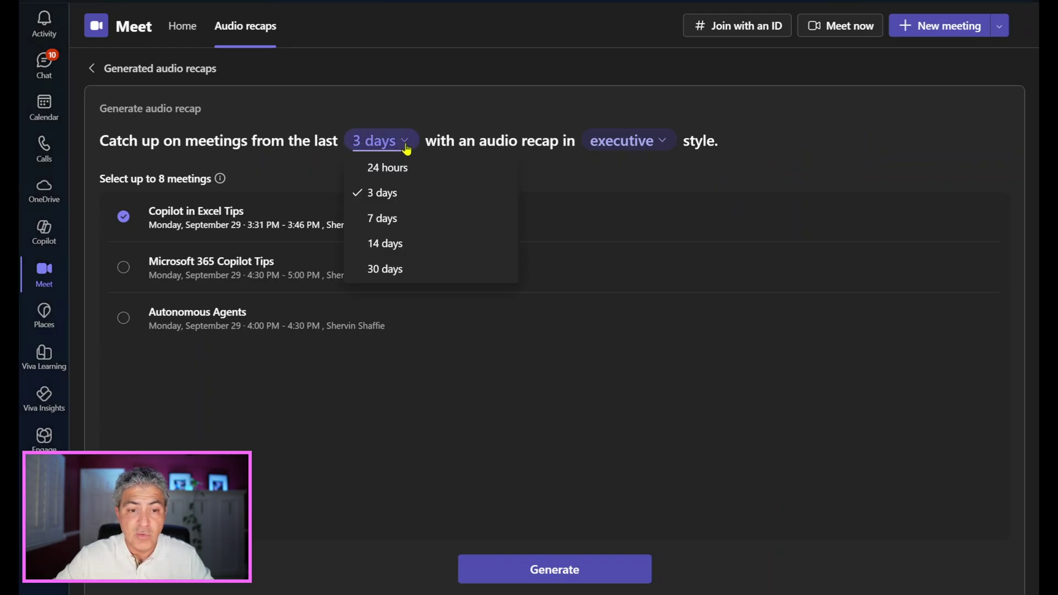
click(402, 167)
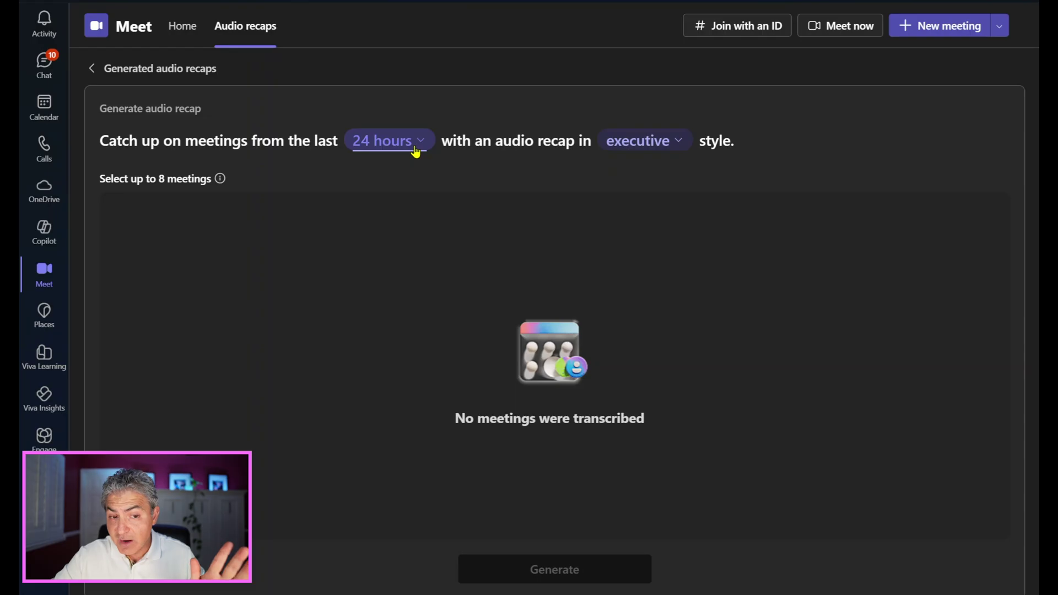
click(417, 149)
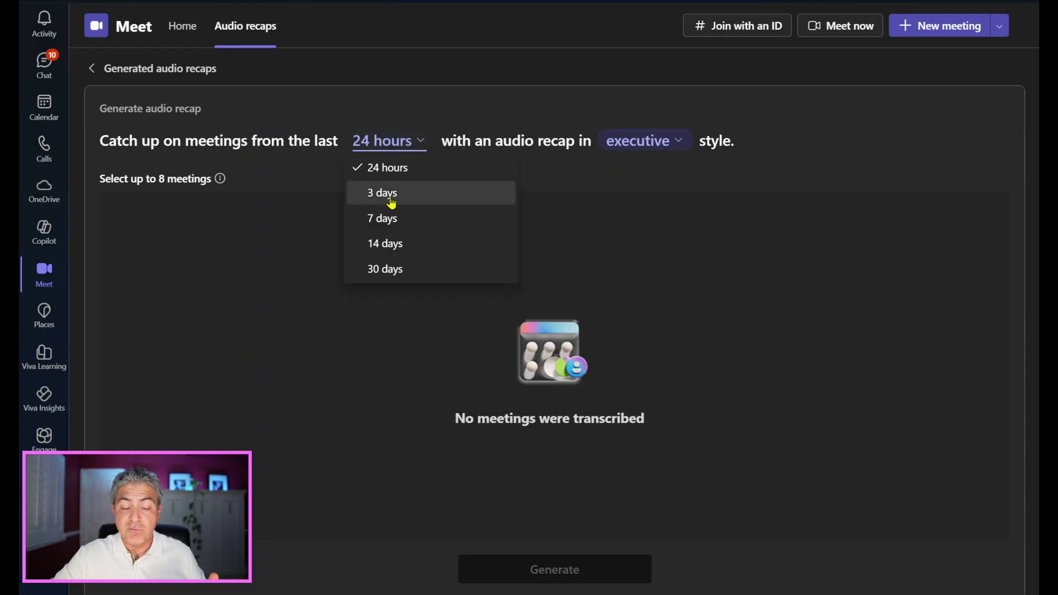
click(391, 203)
click(402, 143)
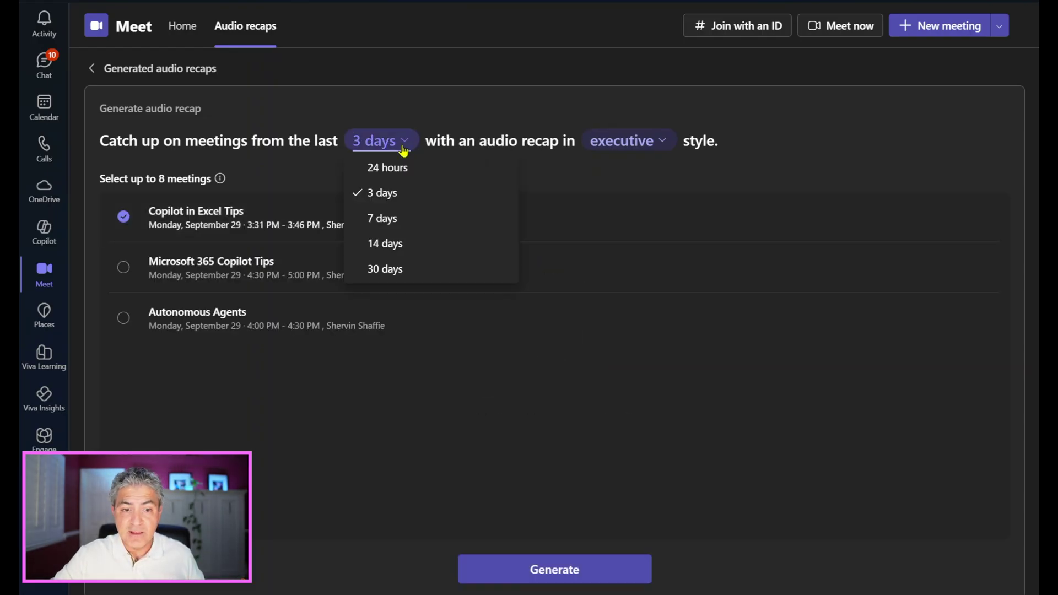
click(629, 218)
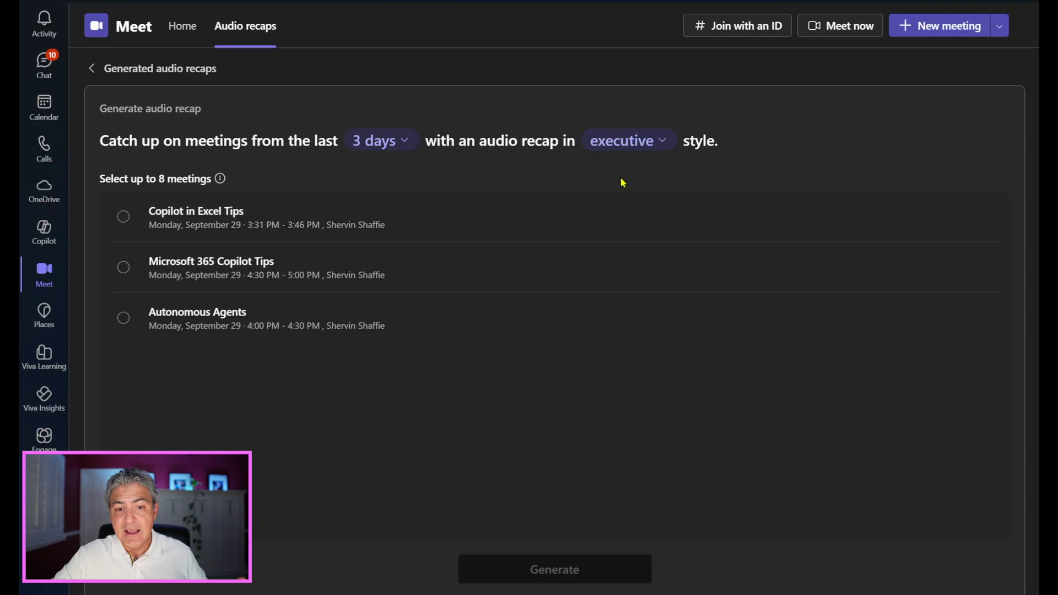
click(642, 147)
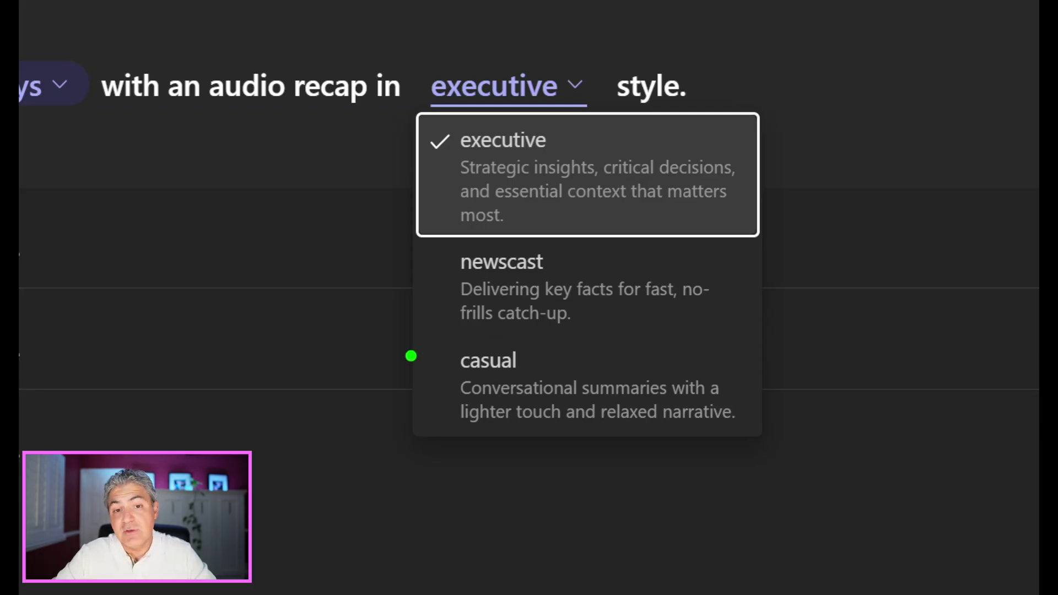
Step: Switch the recap style from executive to casual and highlight the up-to-8-meetings note
click(408, 355)
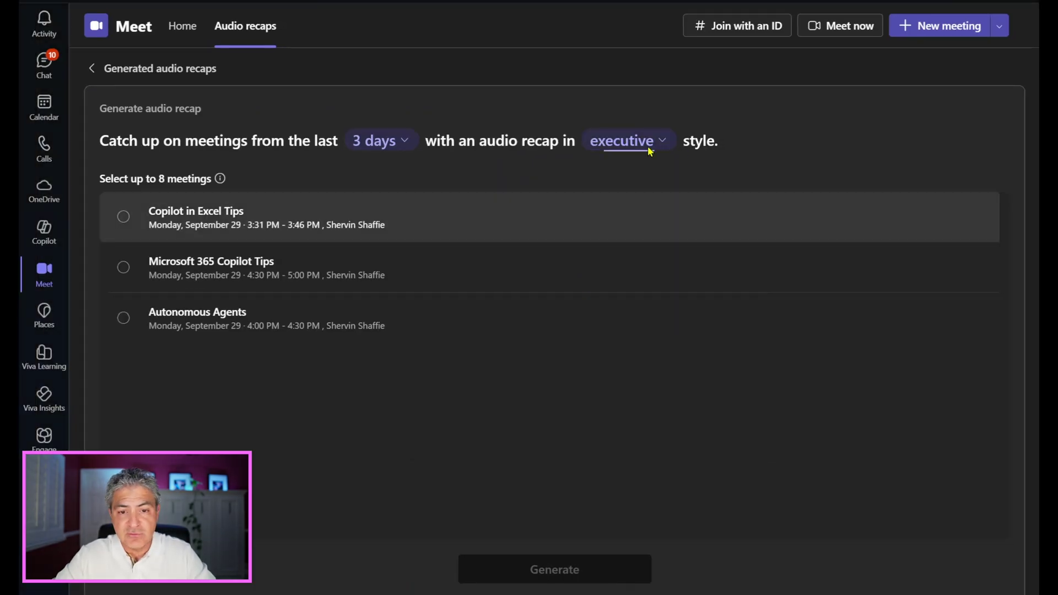
click(507, 87)
click(656, 281)
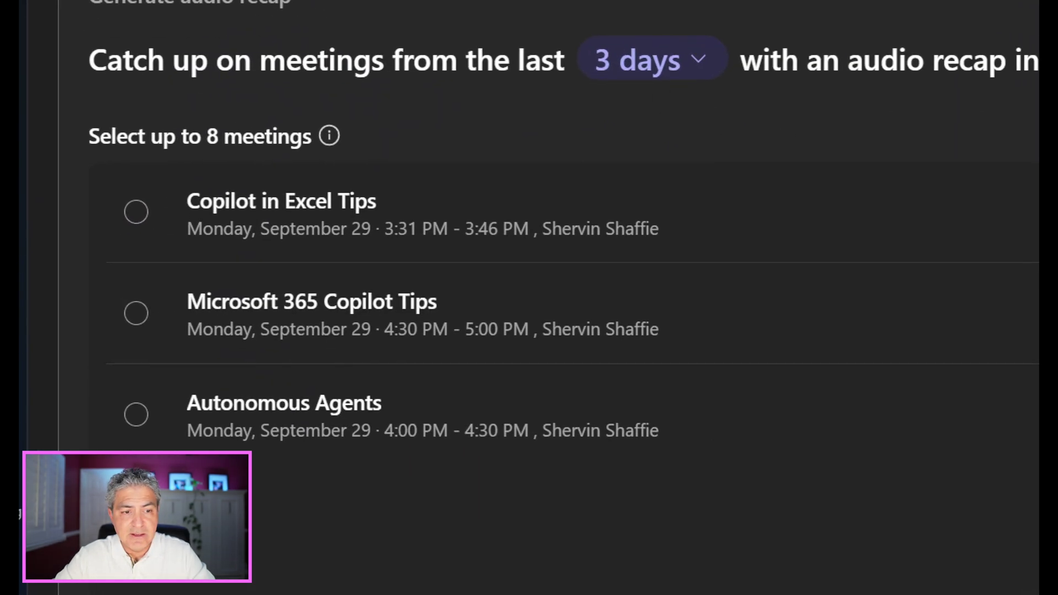
drag(80, 171, 336, 169)
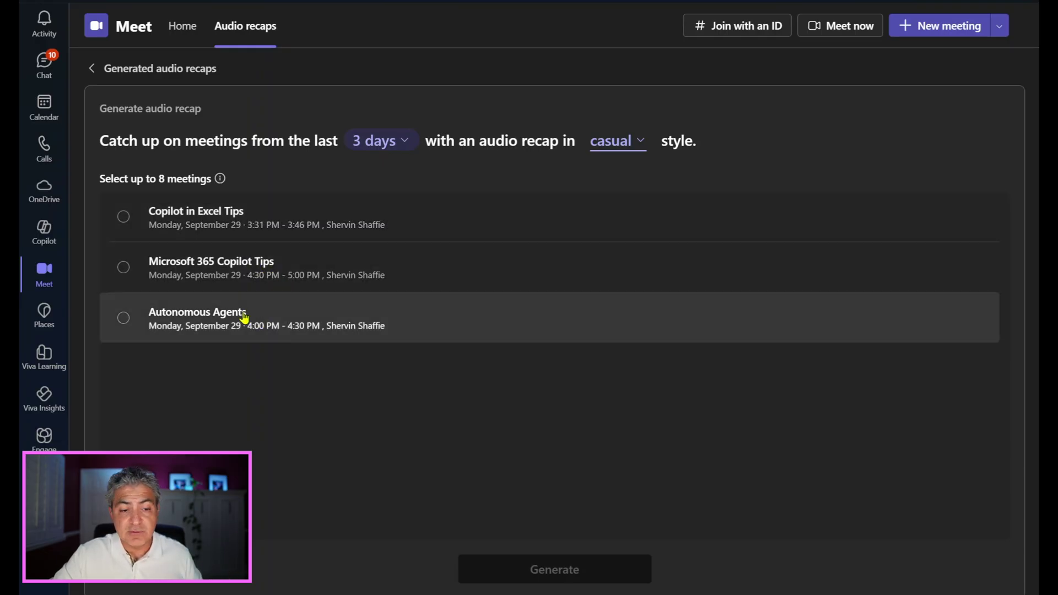
Step: Select the Autonomous Agents, Microsoft 365 Copilot Tips and Copilot in Excel Tips meetings and generate
click(133, 325)
click(124, 272)
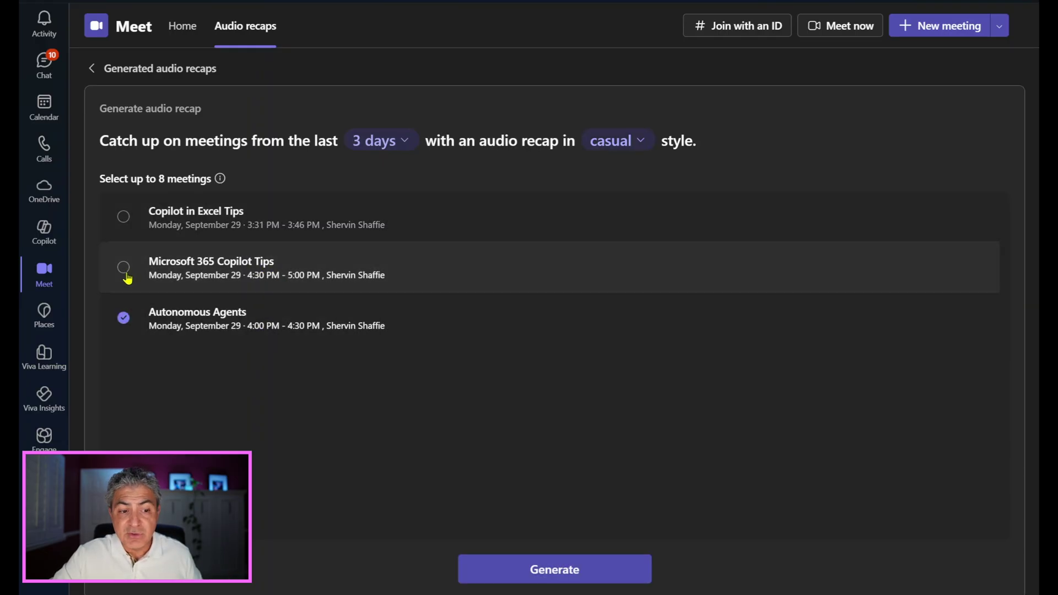
click(123, 218)
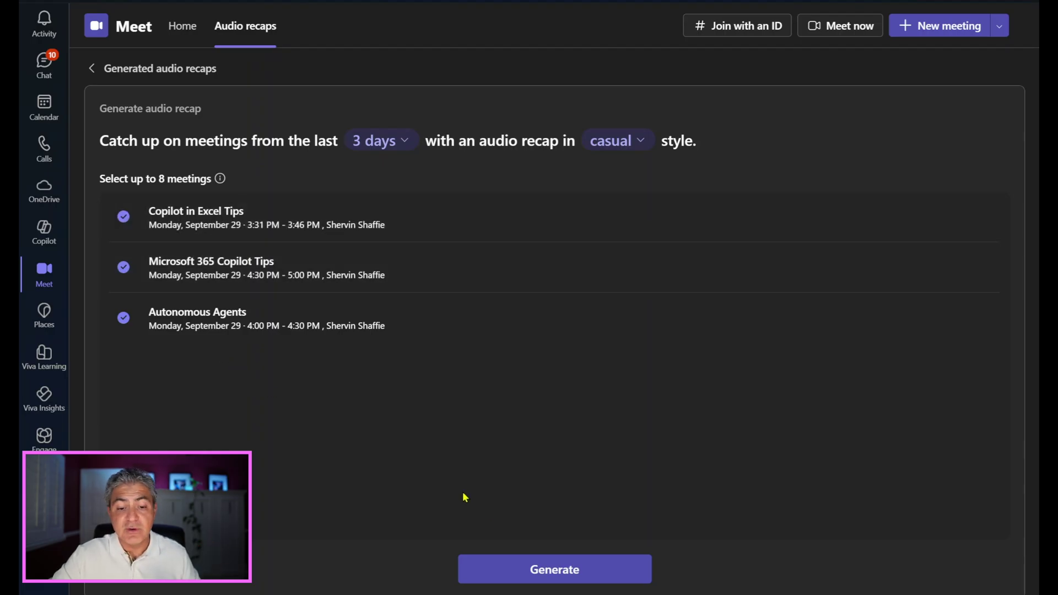
click(506, 569)
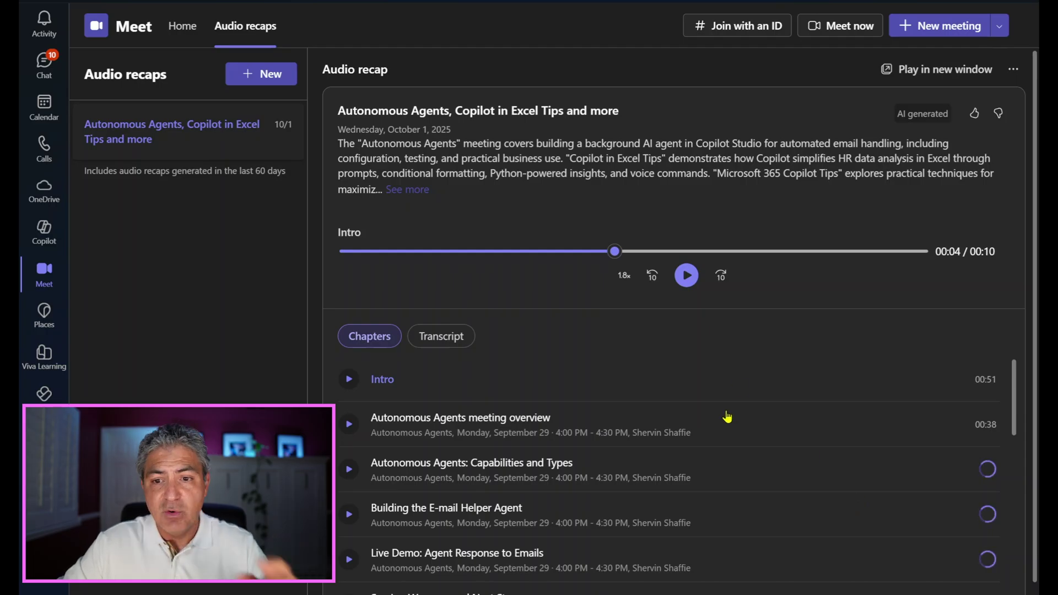
Step: Expand the recap summary, then change playback speed from 1.8x to 1x and finally 1.5x
click(414, 191)
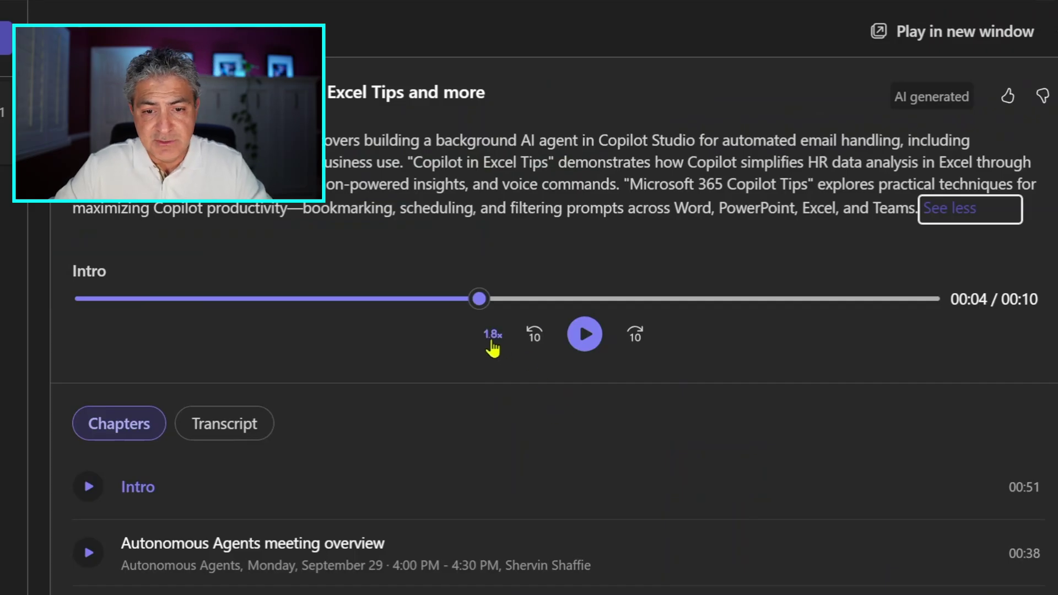
click(491, 343)
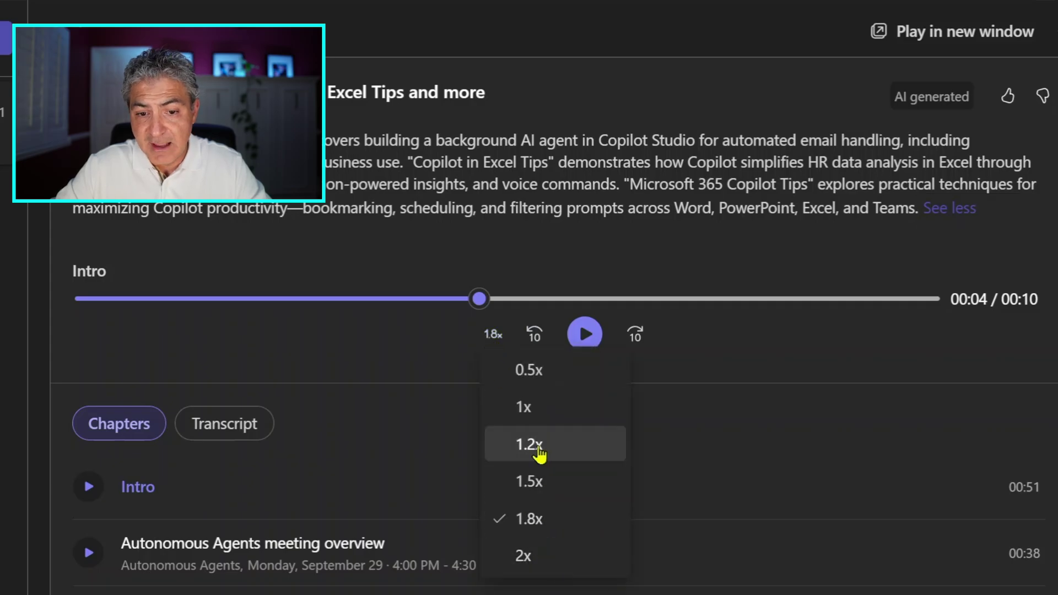
click(540, 414)
click(490, 344)
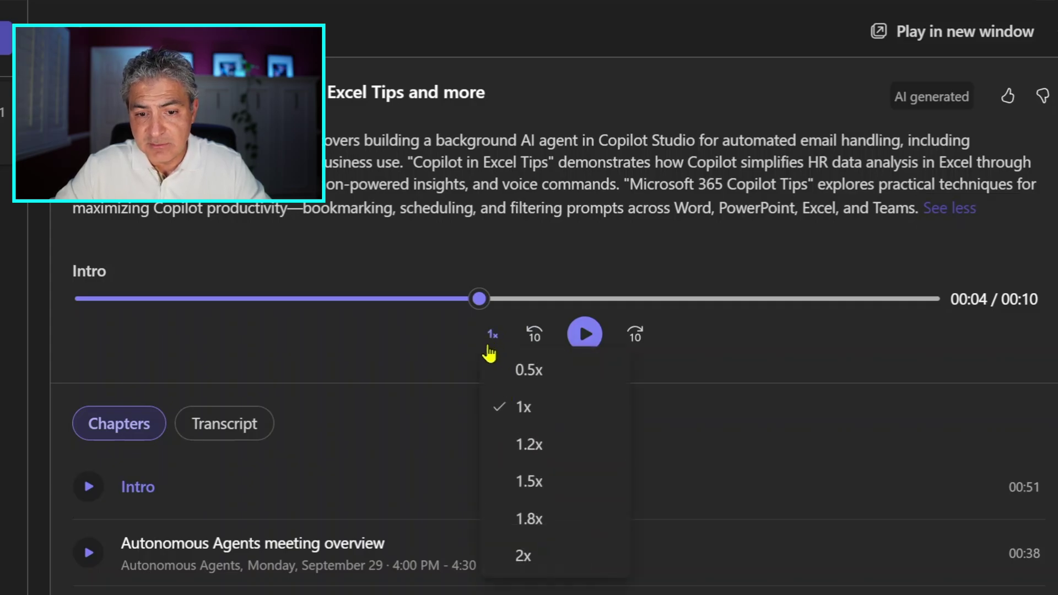
click(530, 487)
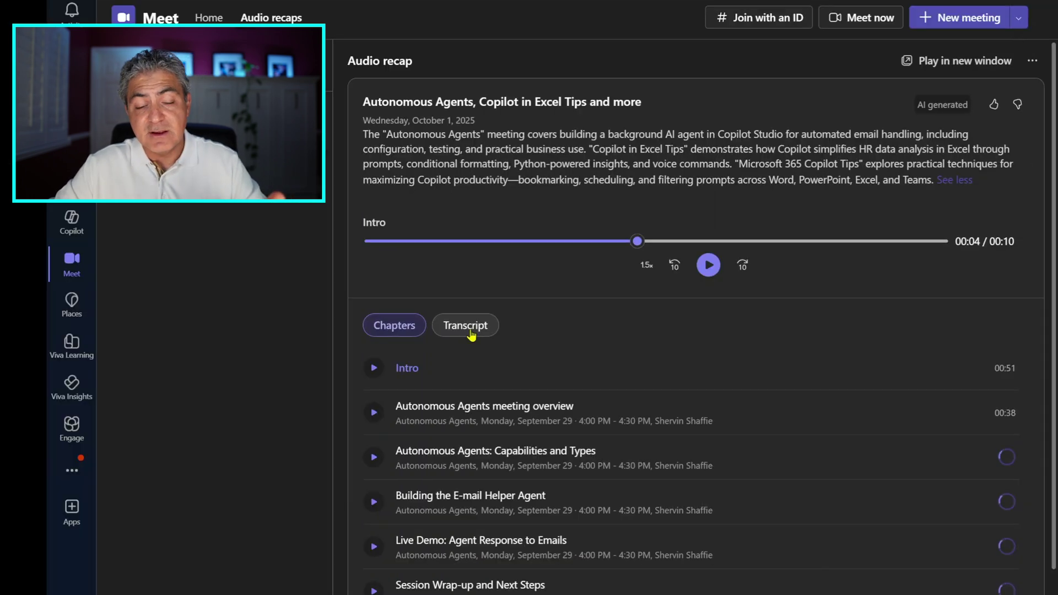
Step: Glance at the still-generating recap transcript, then return to the chapter list and scroll through it
click(233, 435)
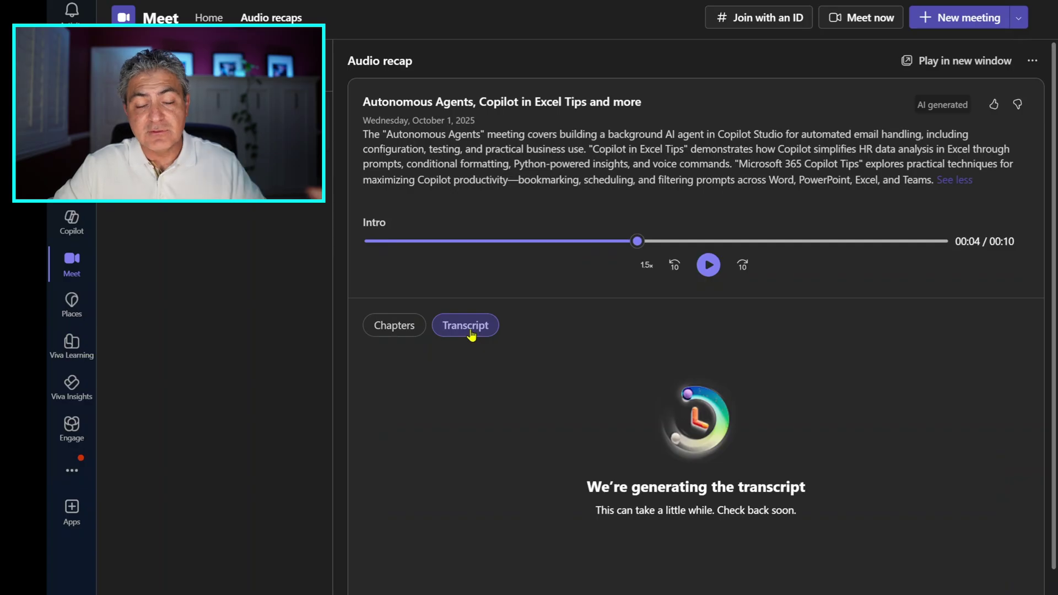
click(408, 332)
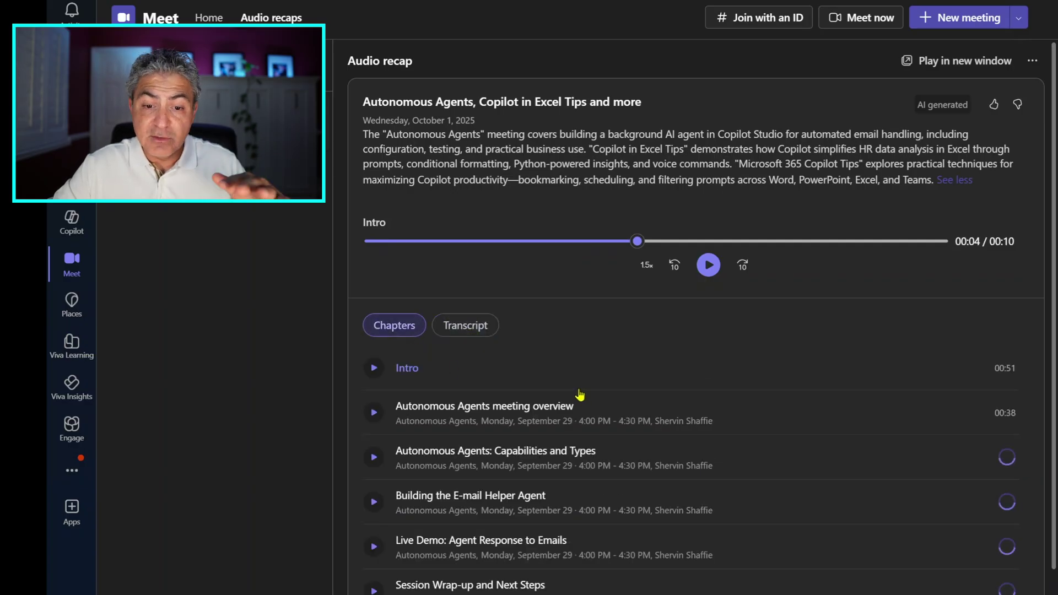
scroll(579, 395, down, 10)
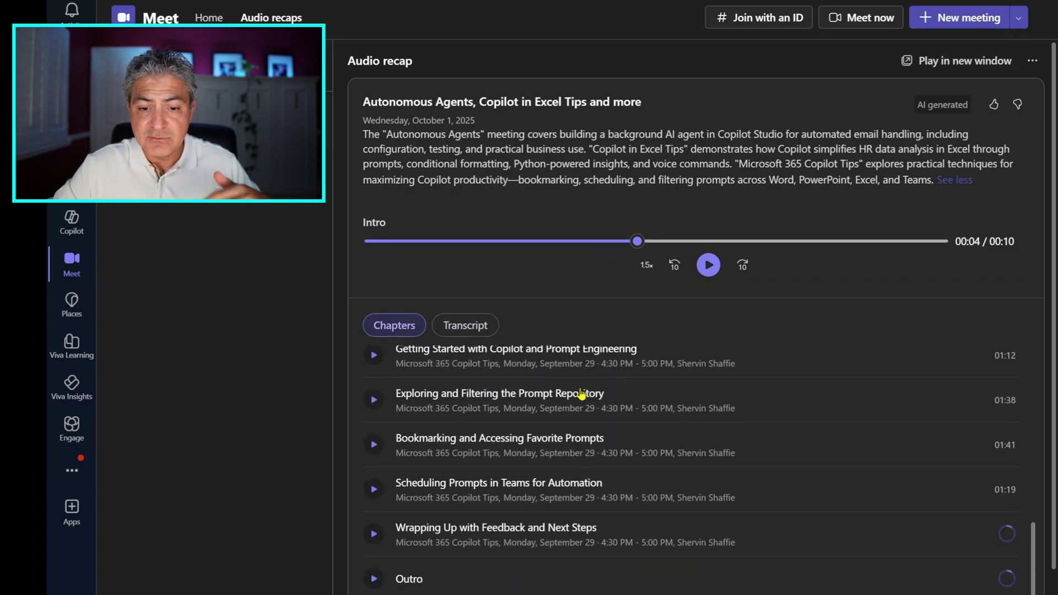
scroll(576, 435, up, 5)
scroll(578, 439, up, 5)
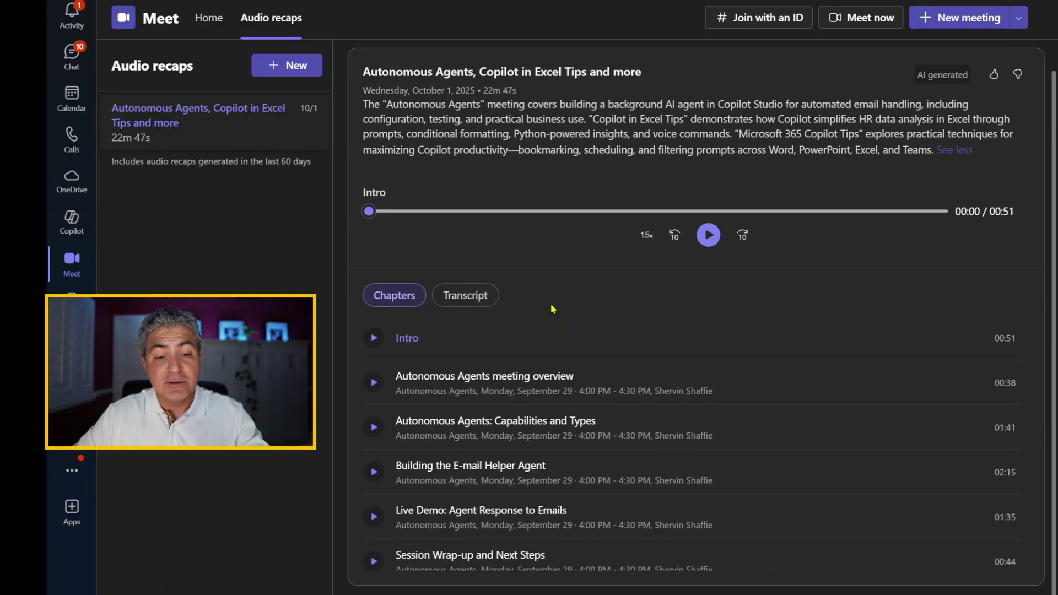
scroll(573, 386, down, 5)
scroll(584, 399, down, 5)
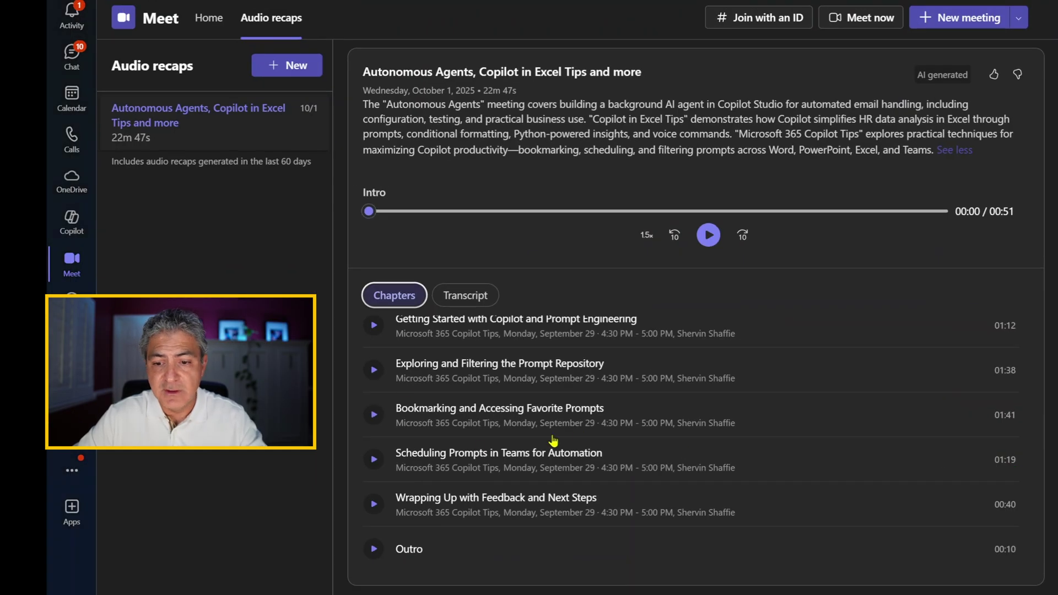
scroll(553, 441, up, 10)
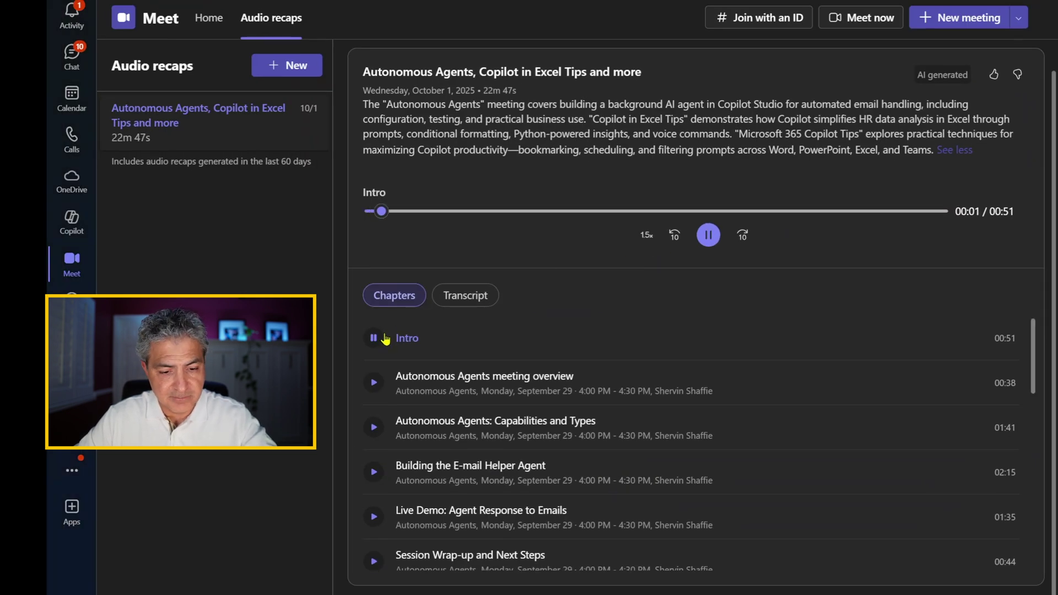
Step: Raise the volume, pause the recap, and play the Autonomous Agents meeting overview chapter
key(XF86AudioRaiseVolume)
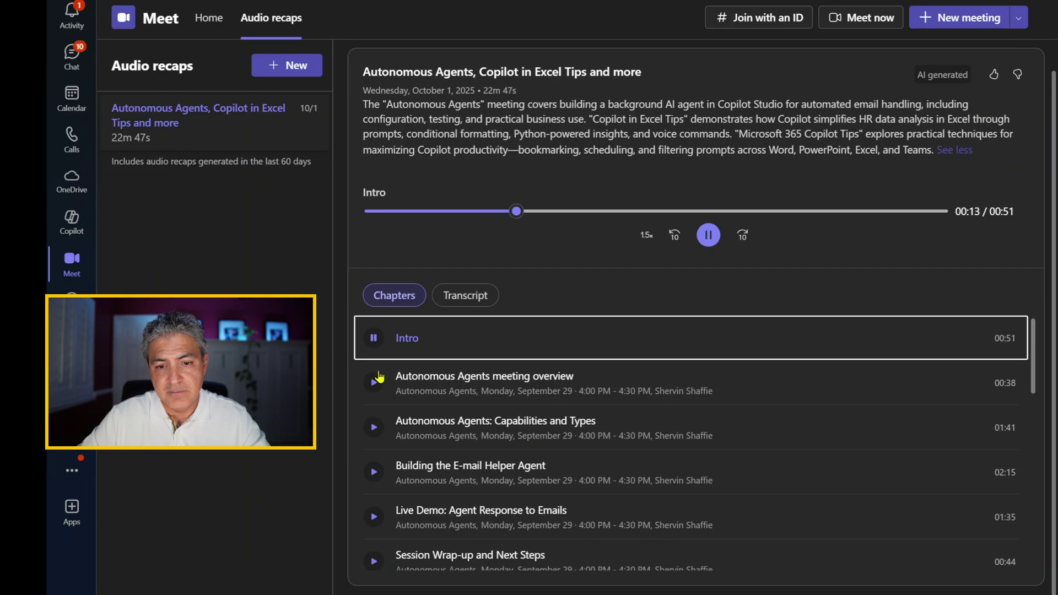
click(707, 238)
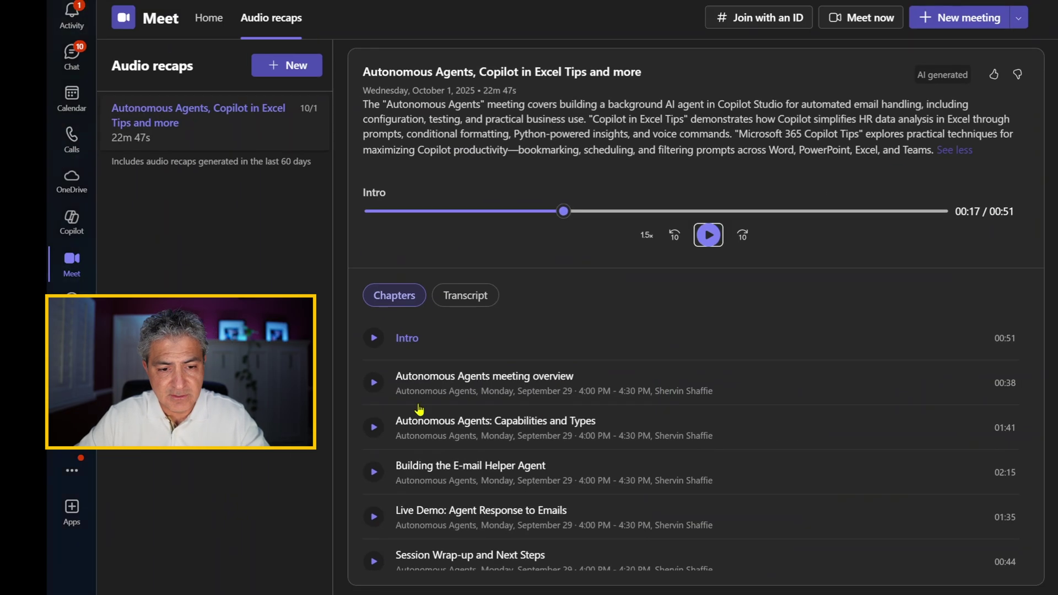
click(444, 388)
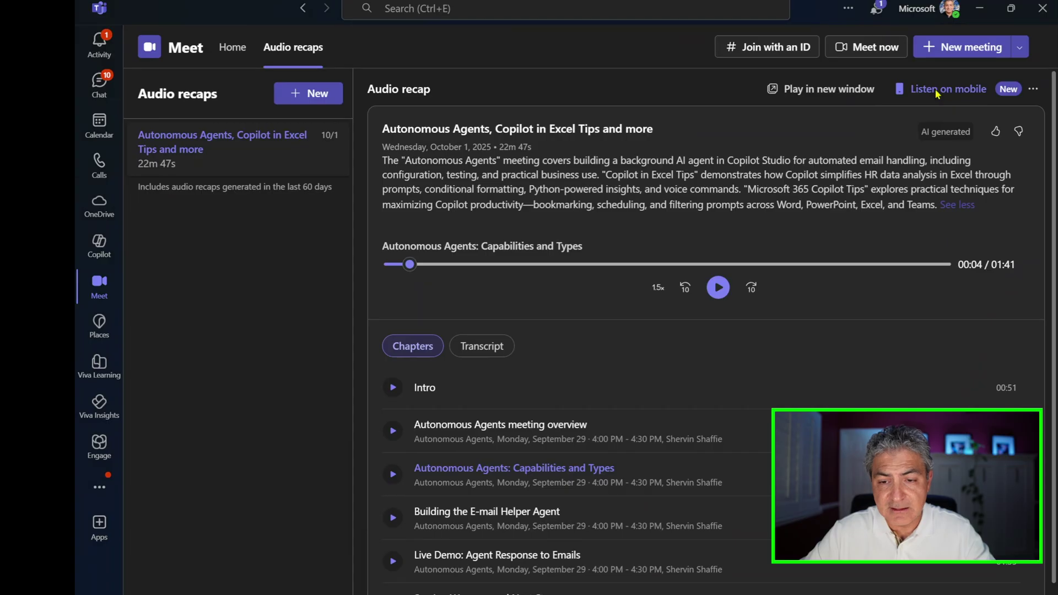
Step: Show the Listen on mobile QR code in the Audio recap pane
click(811, 81)
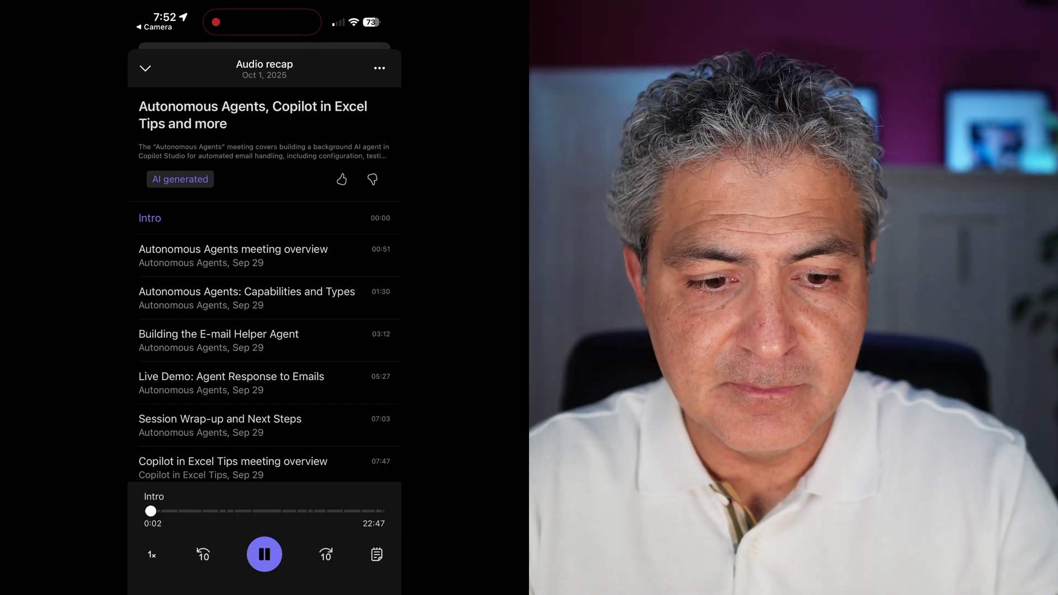
Step: Adjust the phone's volume, pause the recap, and show its transcript
key(XF86AudioLowerVolume)
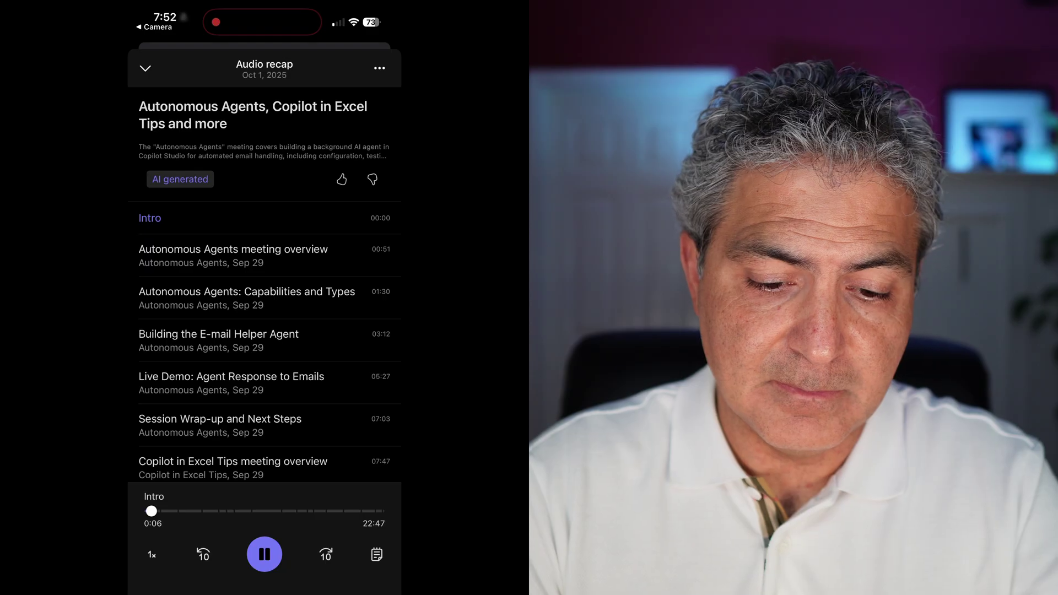
click(265, 554)
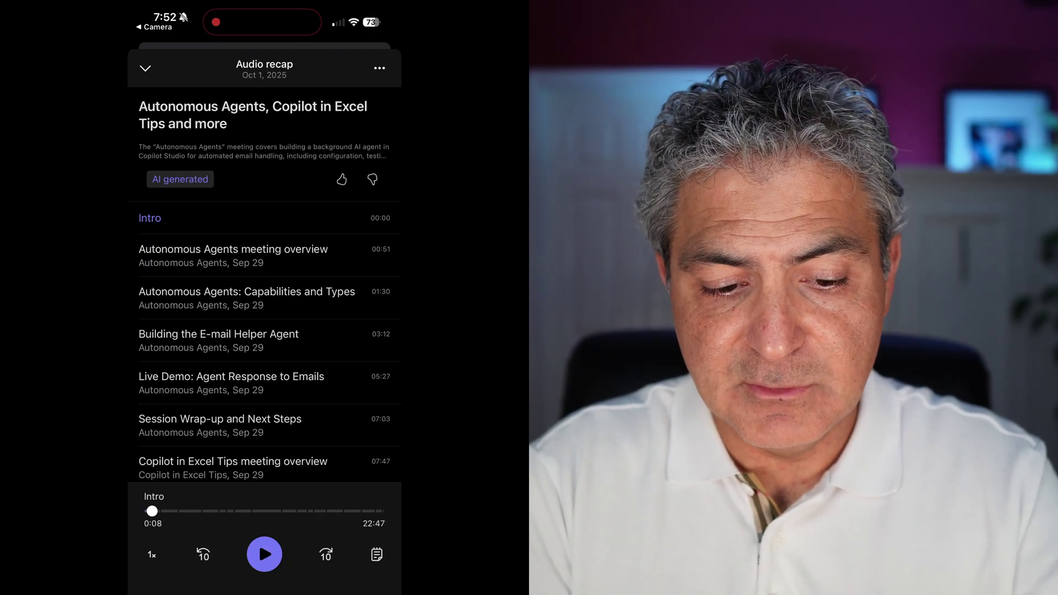
click(152, 554)
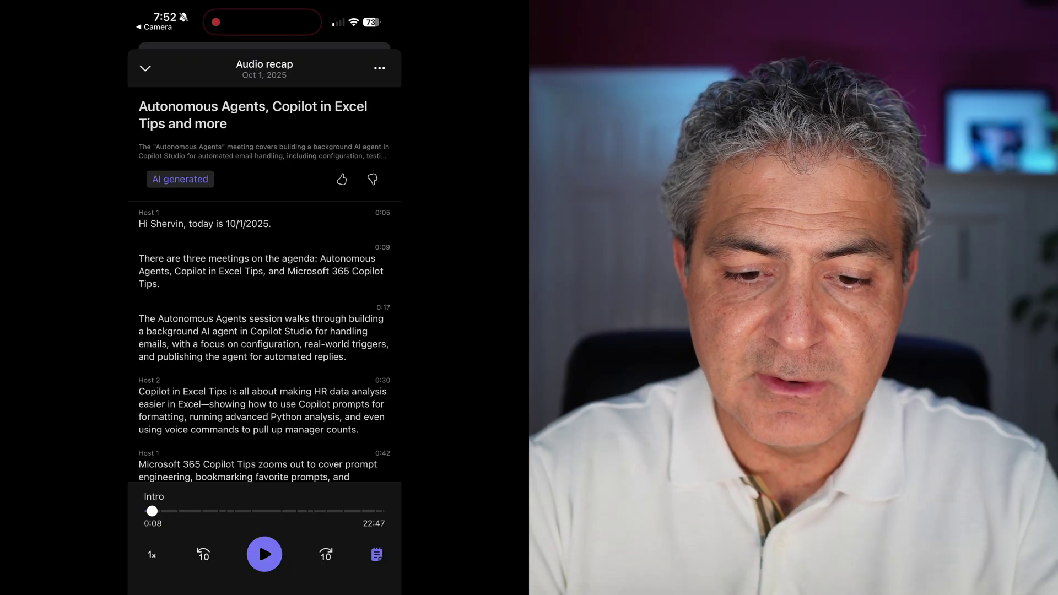
Step: Jump playback to the 8:49 transcript passage and pause it there
scroll(264, 275, down, 15)
scroll(264, 275, down, 3)
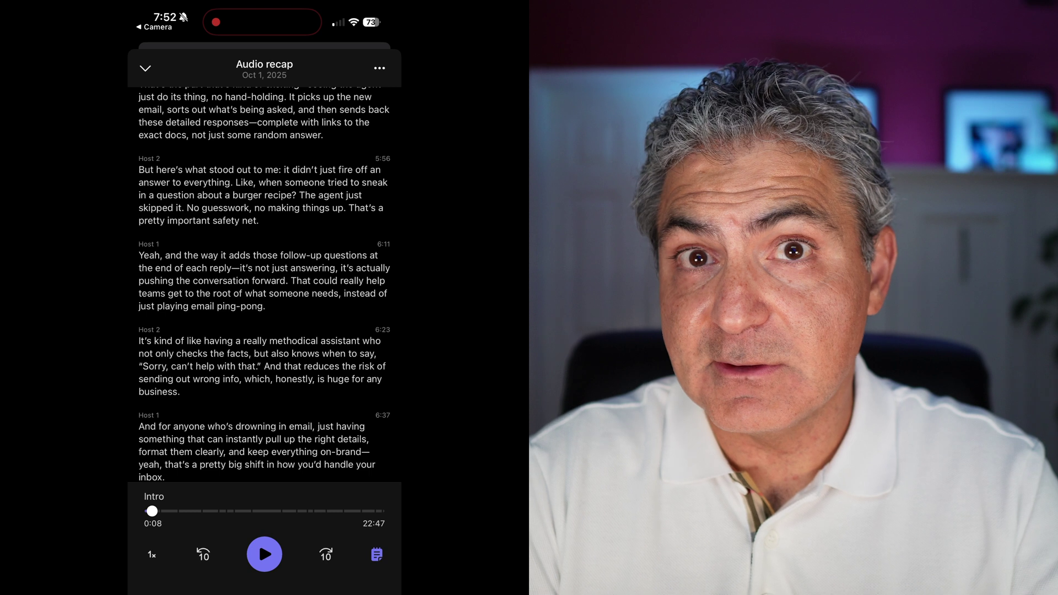
scroll(264, 284, down, 10)
click(259, 300)
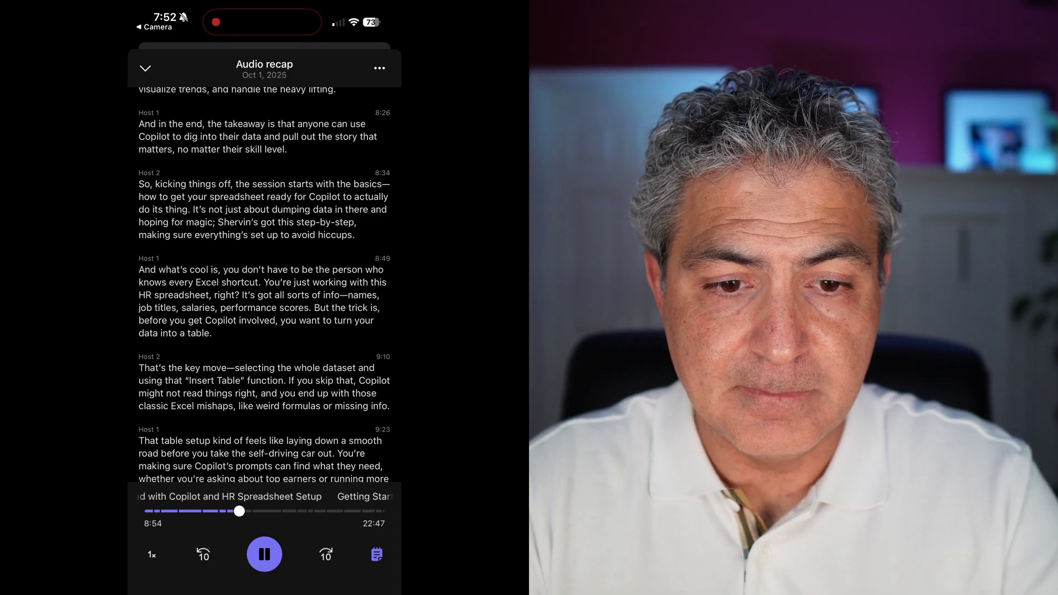
click(264, 554)
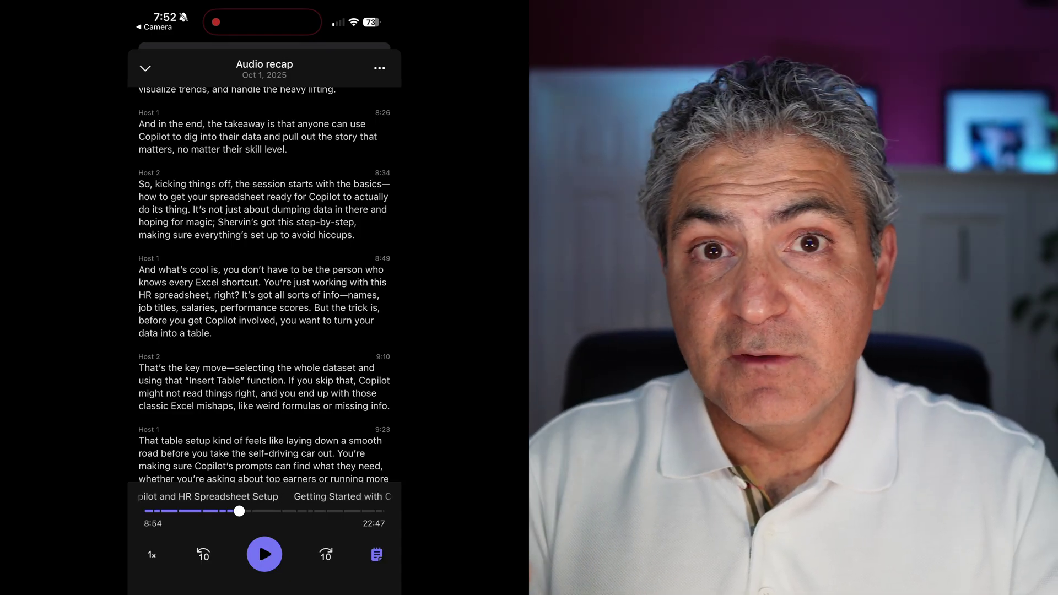